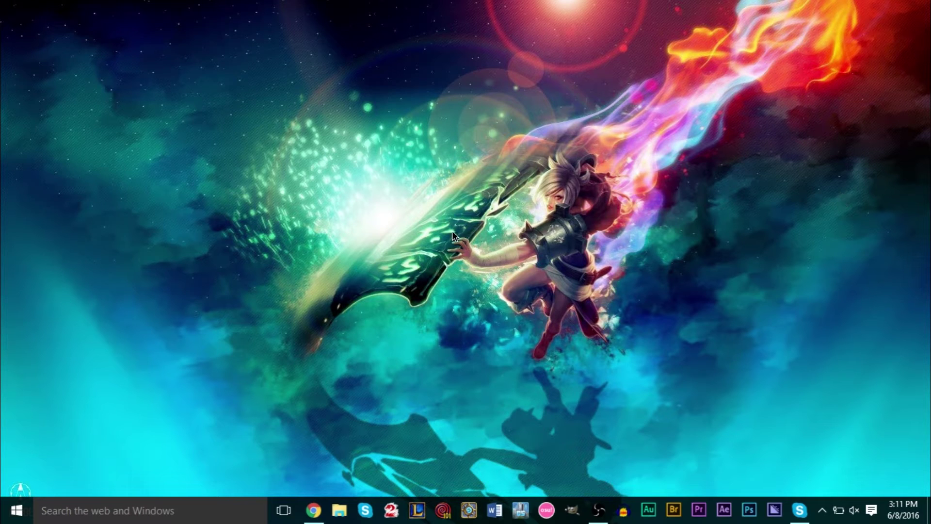
Restore the DaFont home page and scroll through the Recently added fonts and back up
left_click(310, 510)
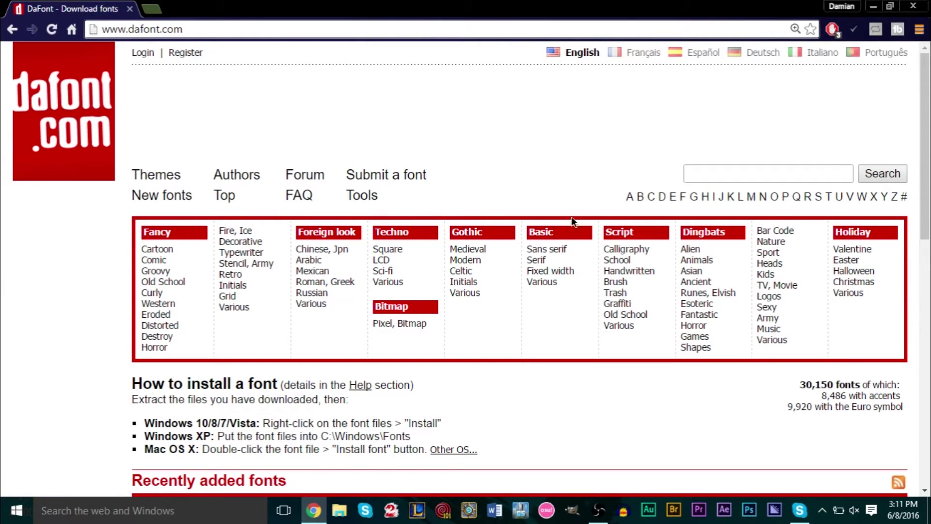
scroll(318, 396, "down", 1)
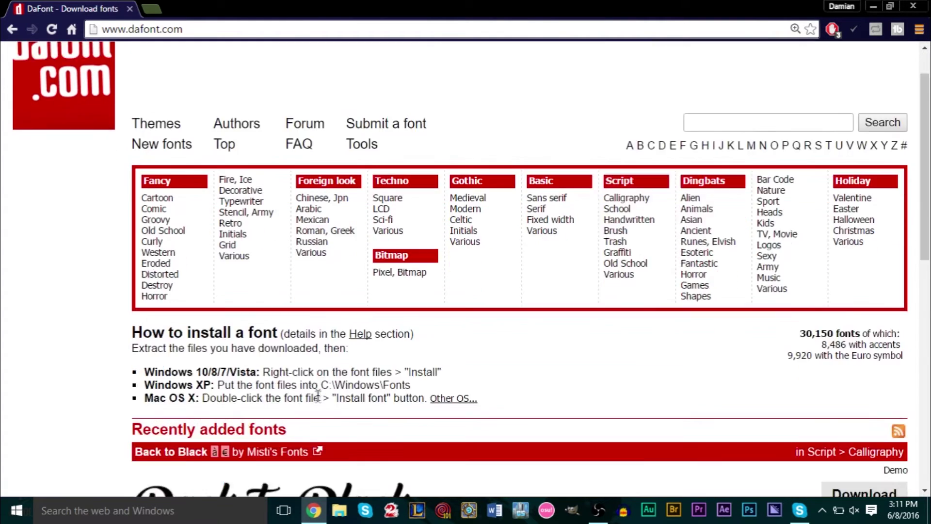
scroll(318, 396, "down", 6)
scroll(319, 395, "down", 2)
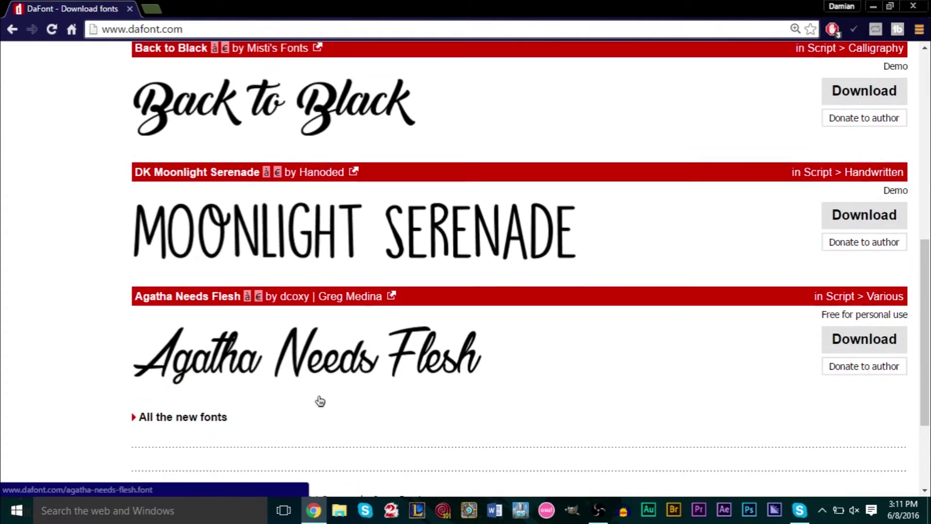
scroll(299, 401, "up", 1)
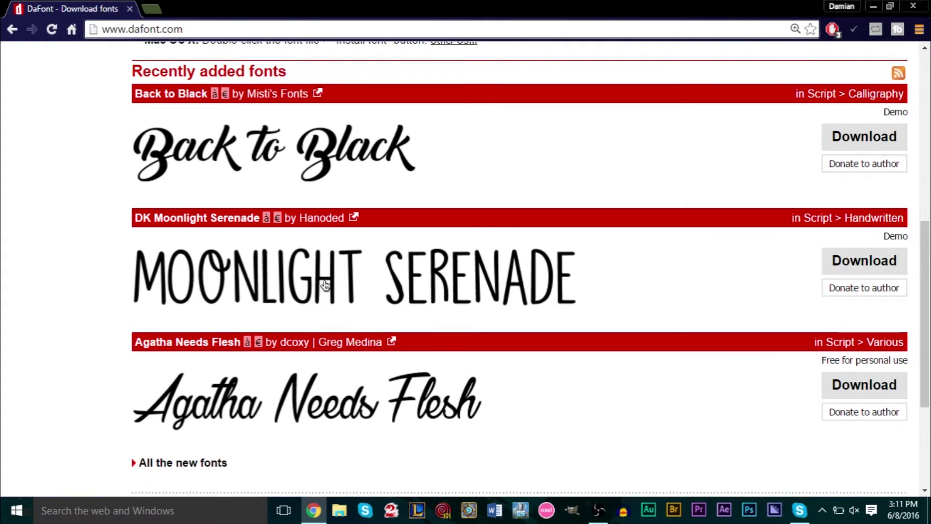
scroll(342, 303, "up", 4)
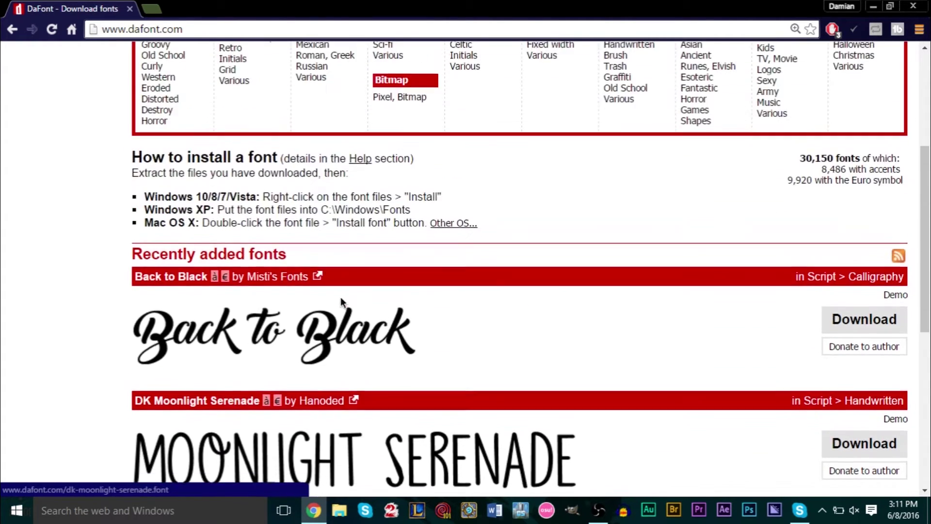
scroll(341, 297, "up", 5)
left_click(735, 168)
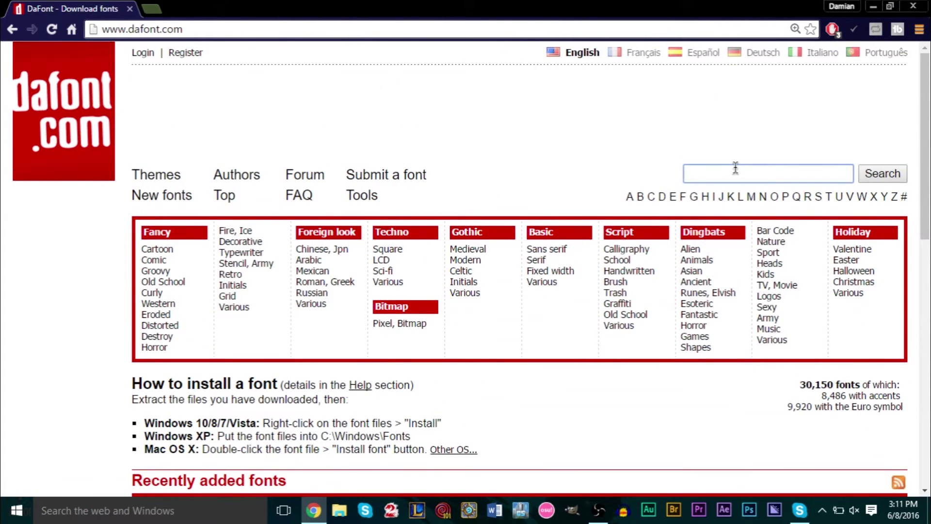
Search DaFont for 'x men', then 'marvel', browsing each set of results
type("x men")
key("Return")
scroll(723, 178, "down", 4)
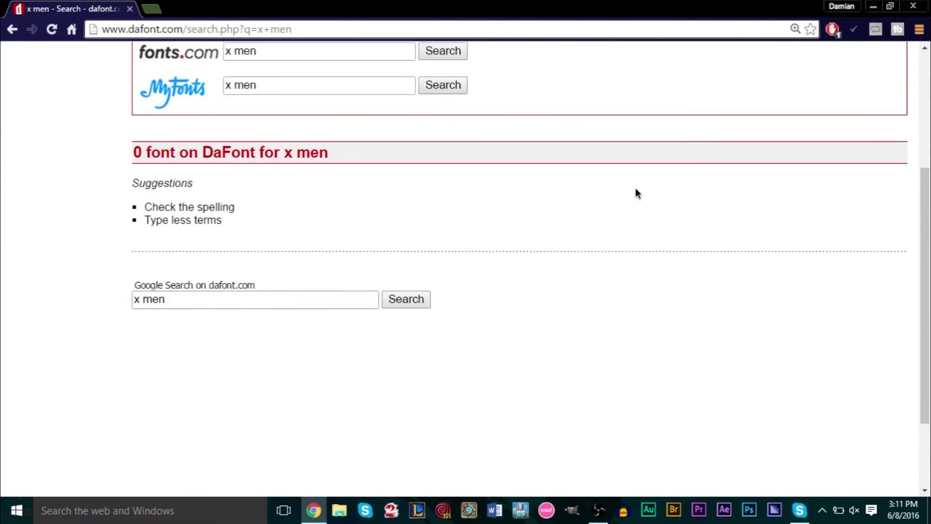
scroll(636, 192, "down", 2)
scroll(405, 193, "up", 3)
scroll(405, 193, "up", 3)
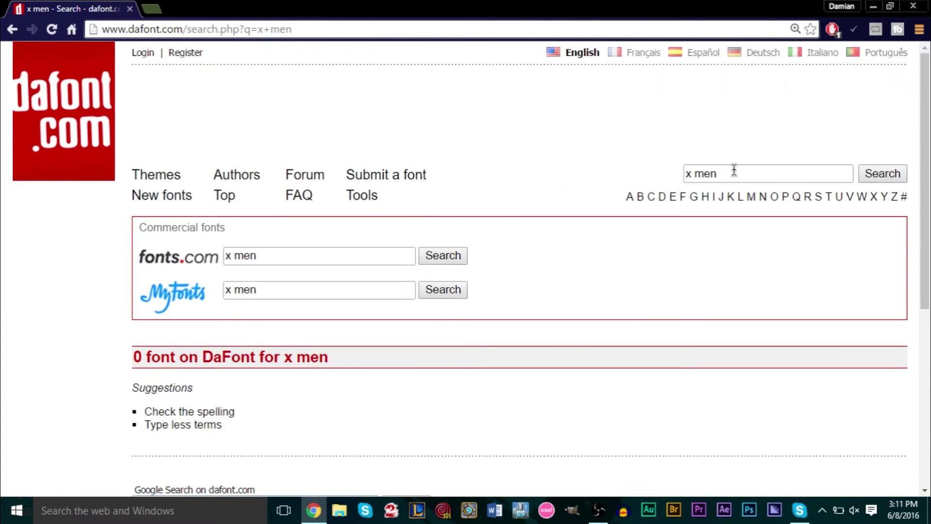
left_click(735, 170)
type("mav")
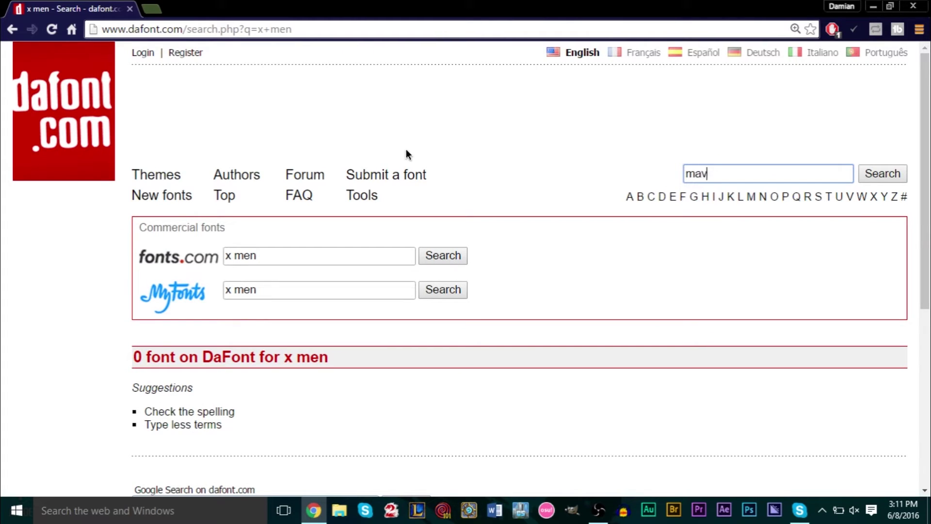
type("e")
key("BackSpace")
key("BackSpace")
type("rvel")
key("Return")
scroll(406, 151, "down", 5)
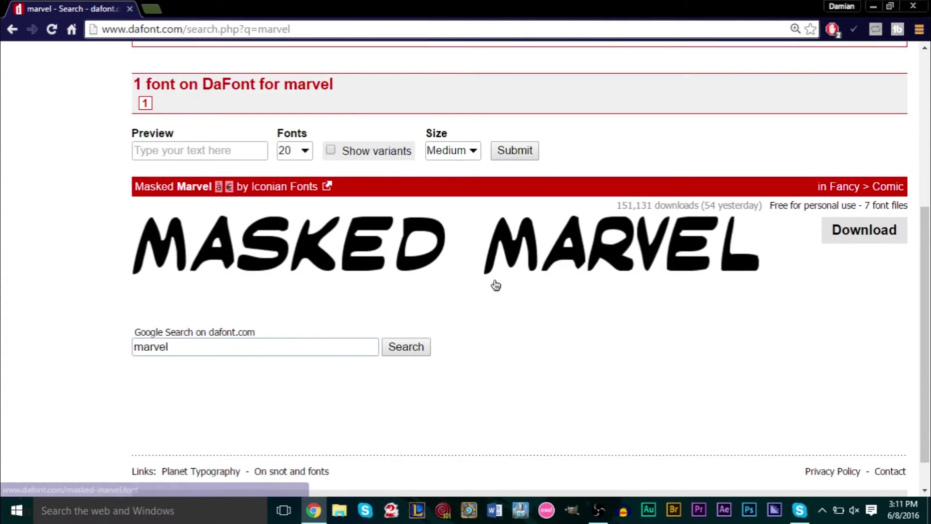
scroll(495, 301, "up", 6)
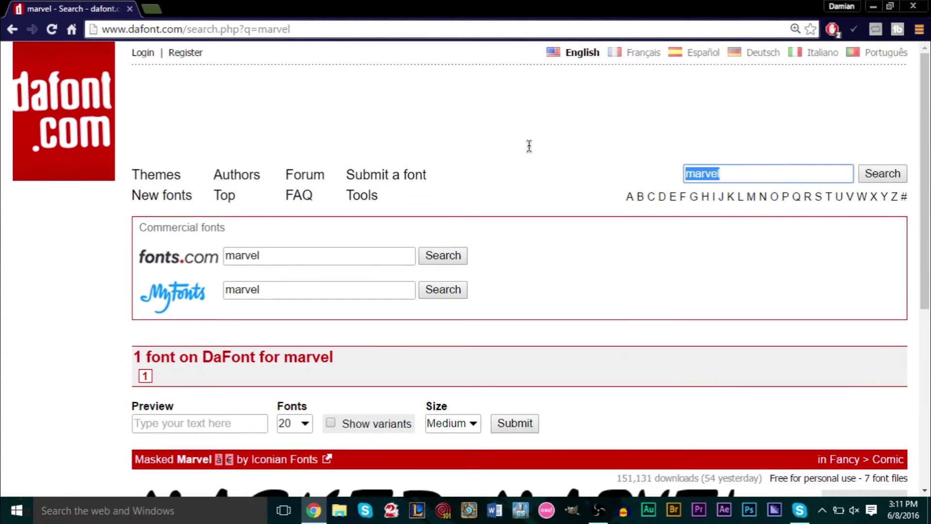
Search DaFont for 'spiderman' and look over the 2 fonts found
type("s")
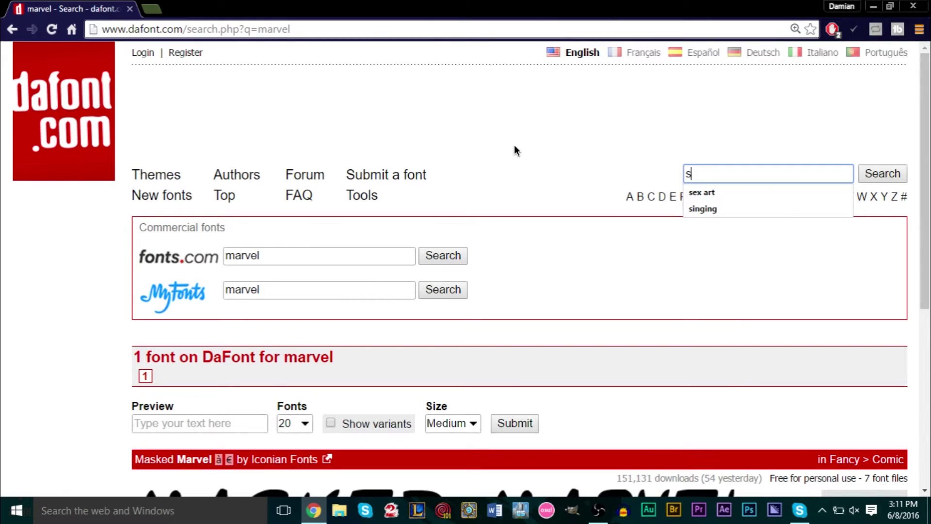
type("pid")
key("BackSpace")
type("i")
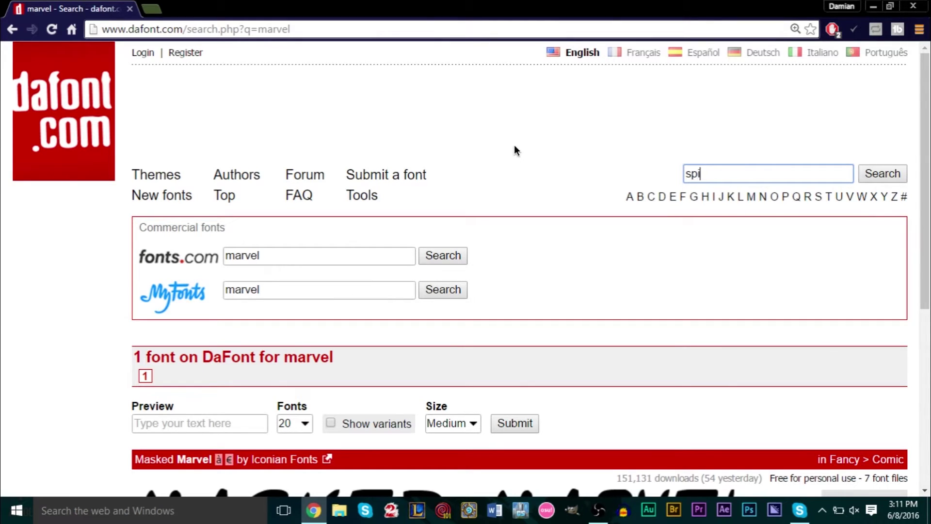
type("derman")
key("Return")
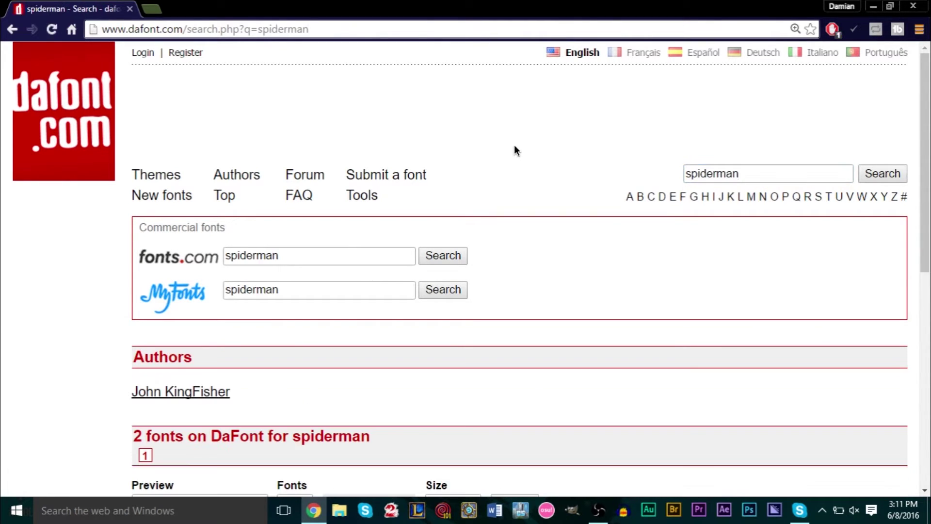
scroll(496, 169, "down", 4)
scroll(496, 170, "down", 5)
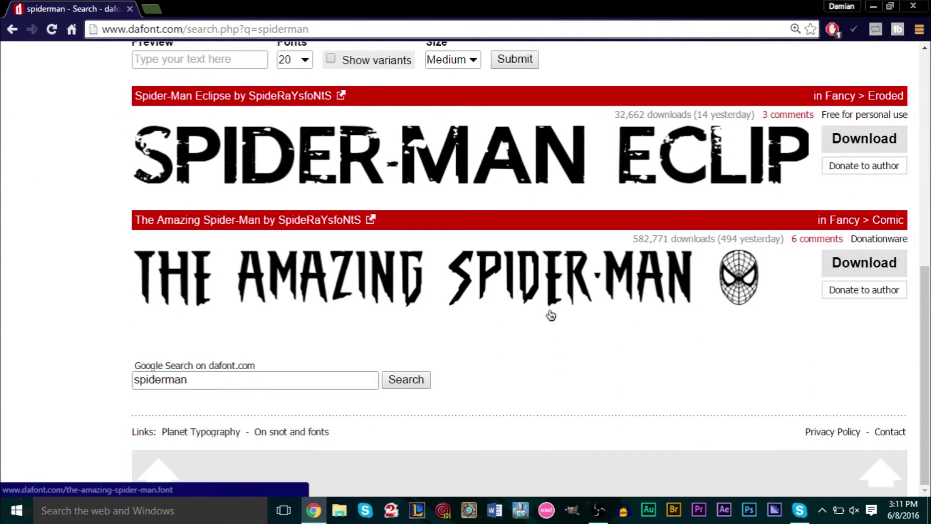
scroll(551, 315, "up", 5)
scroll(551, 316, "up", 2)
scroll(551, 316, "down", 2)
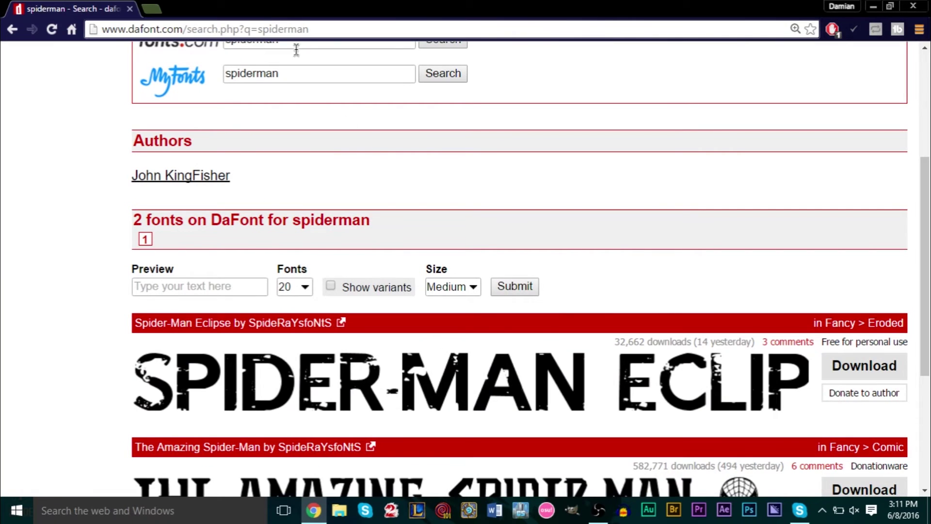
Open the Spider-Man Eclipse font page from the search results
left_click(302, 29)
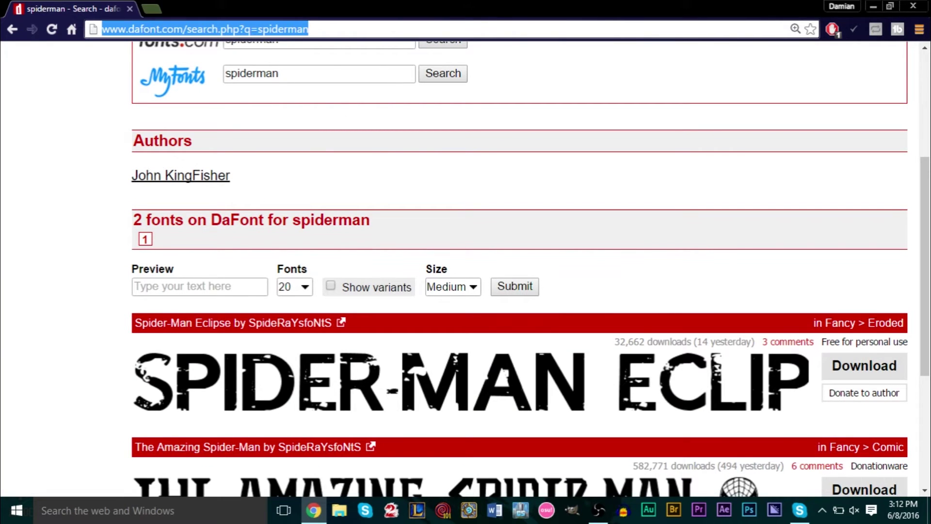
scroll(519, 270, "up", 3)
scroll(519, 269, "down", 4)
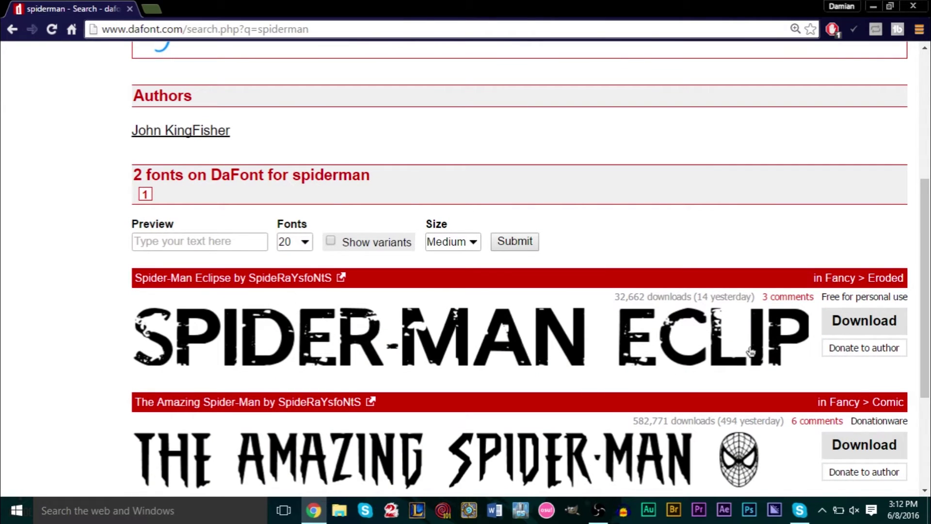
left_click(776, 334)
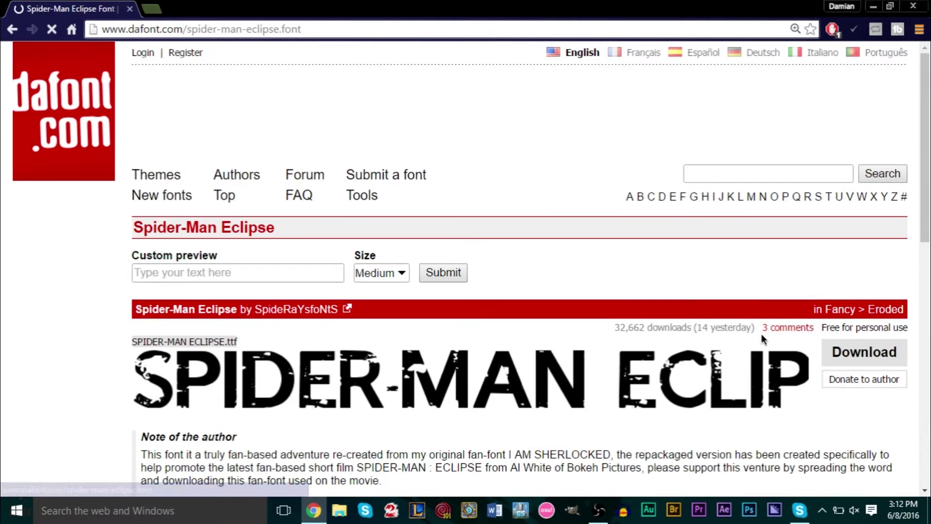
Preview Spider-Man Eclipse with the custom text 'HI I AM COOL'
scroll(525, 333, "down", 5)
scroll(193, 240, "up", 4)
left_click(226, 227)
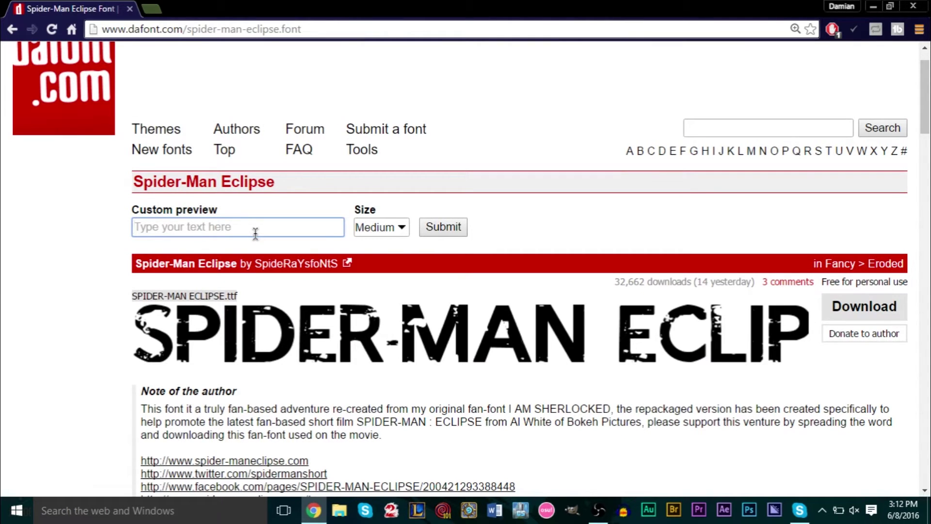
type("HI ")
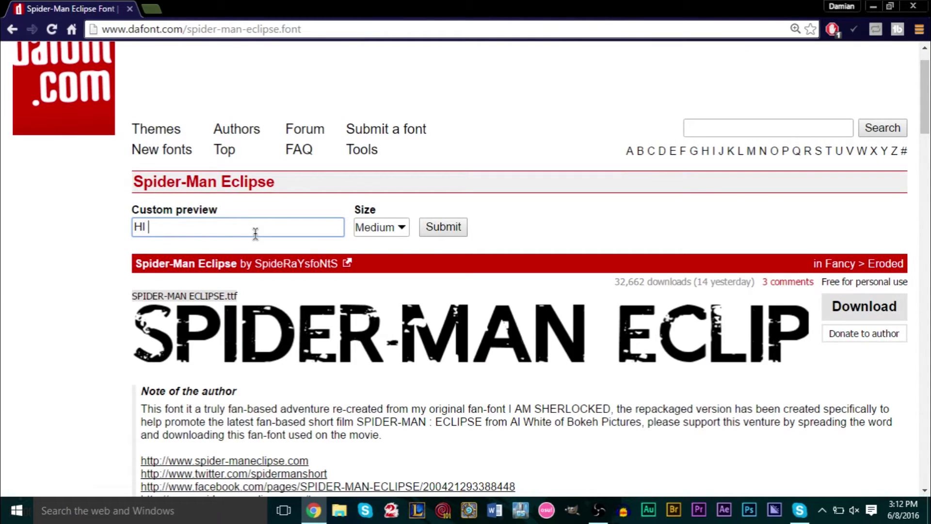
type("I AMM")
key("BackSpace")
type("A")
key("BackSpace")
type("COL")
key("BackSpace")
type("OL")
left_click(442, 225)
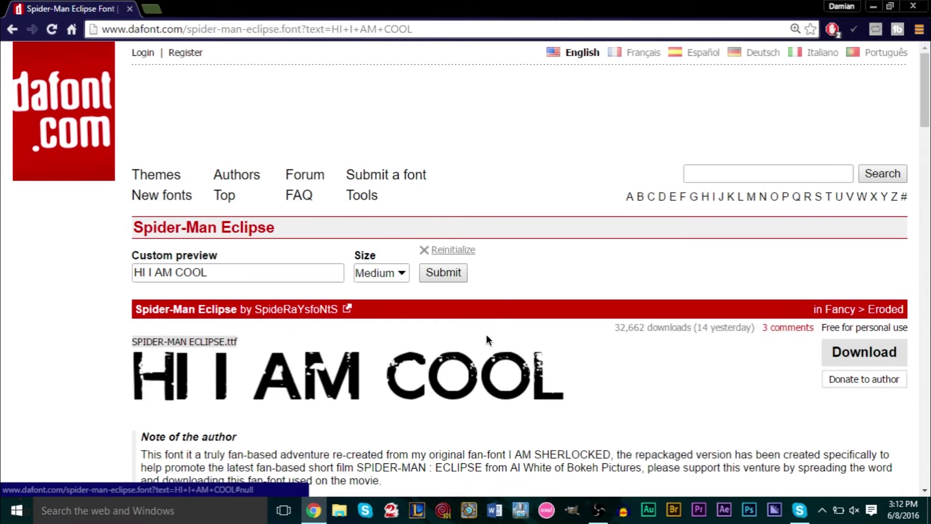
Download spider_man_eclipse.zip and bring up the downloaded file's options
scroll(486, 333, "down", 2)
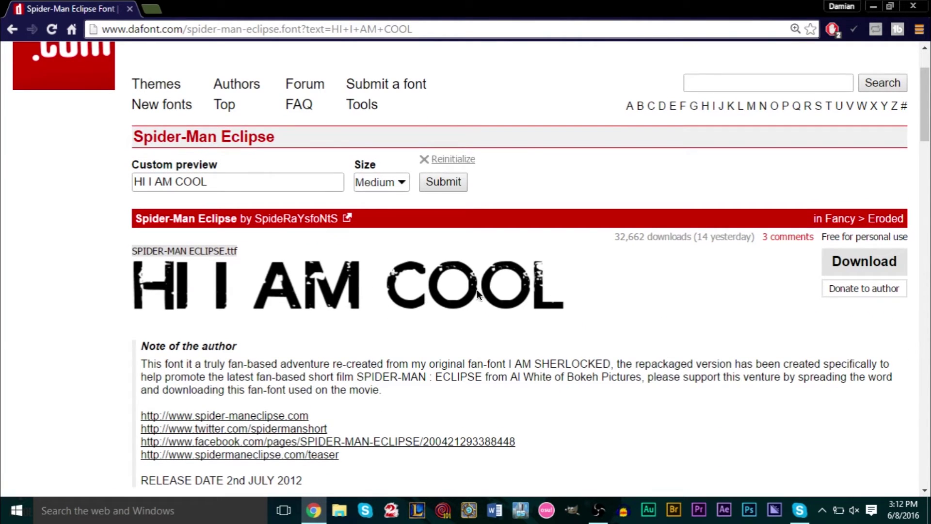
scroll(260, 258, "up", 2)
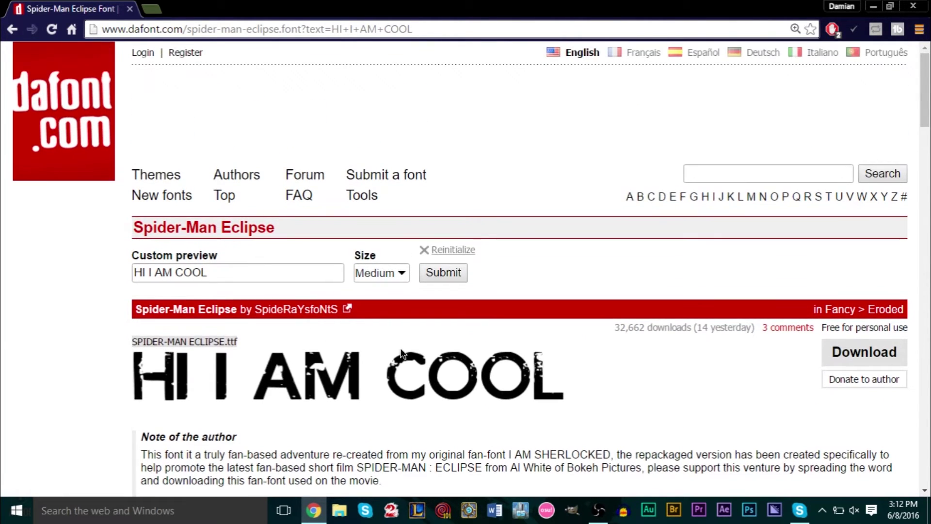
scroll(400, 348, "down", 3)
left_click(886, 223)
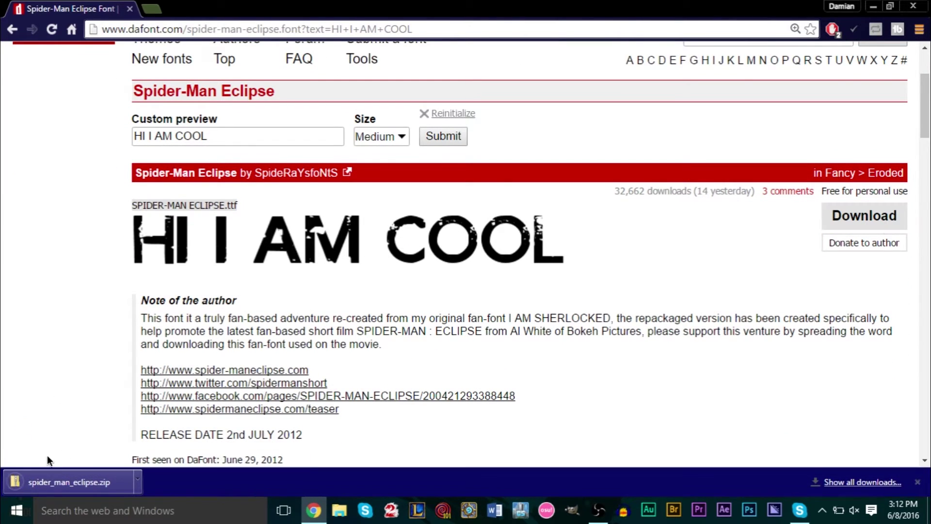
left_click(141, 483)
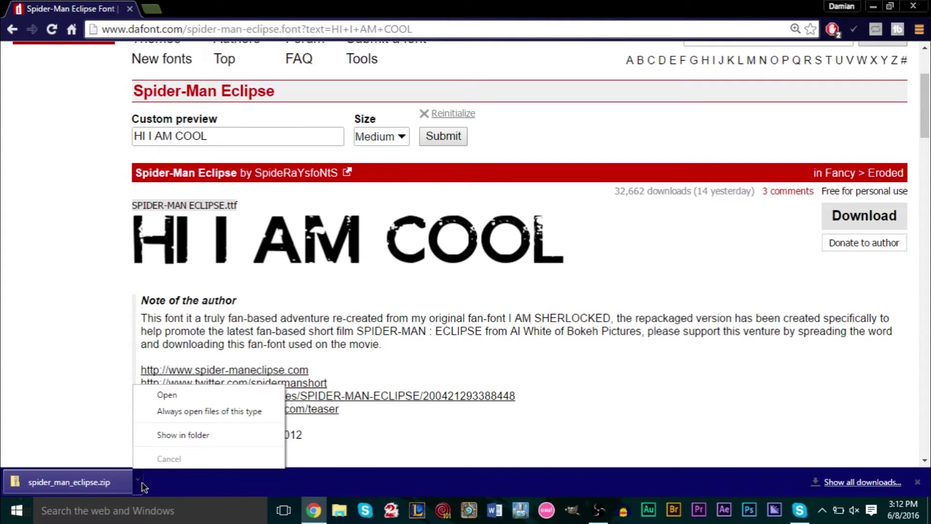
Show spider_man_eclipse.zip in the Downloads folder and bring up its context menu
left_click(192, 434)
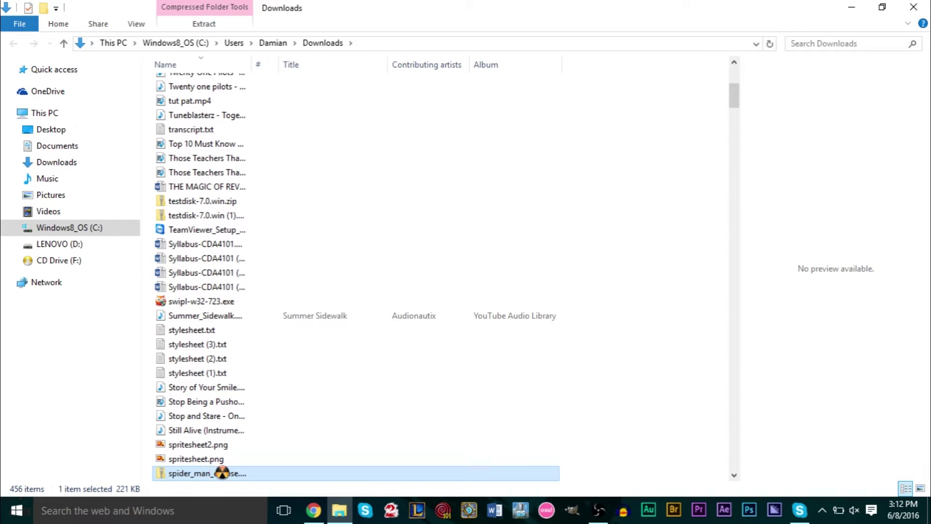
right_click(208, 472)
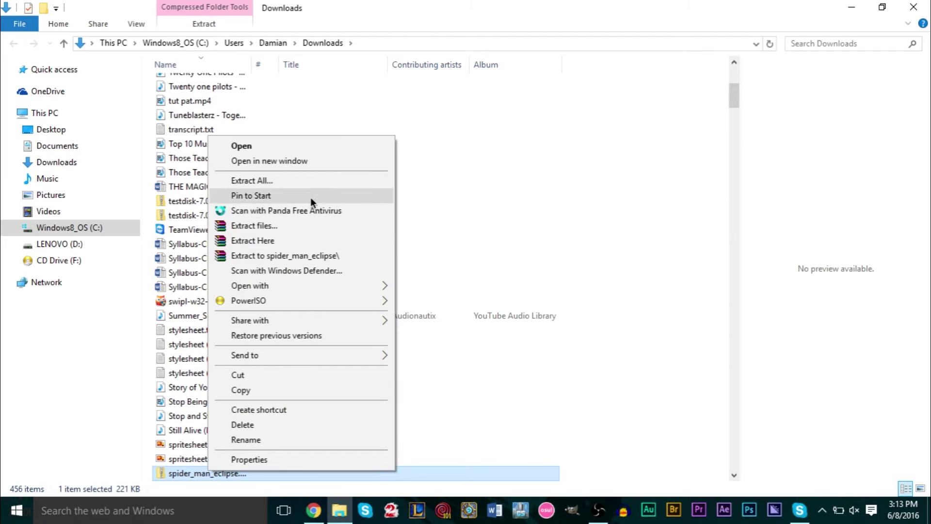
Extract All from spider_man_eclipse.zip into a spider_man_eclipse folder in Downloads
left_click(316, 179)
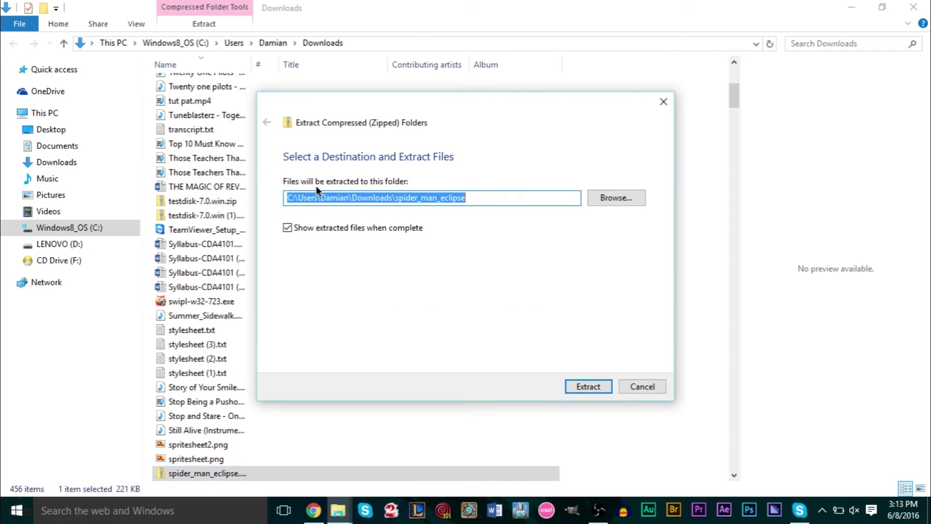
left_click(592, 388)
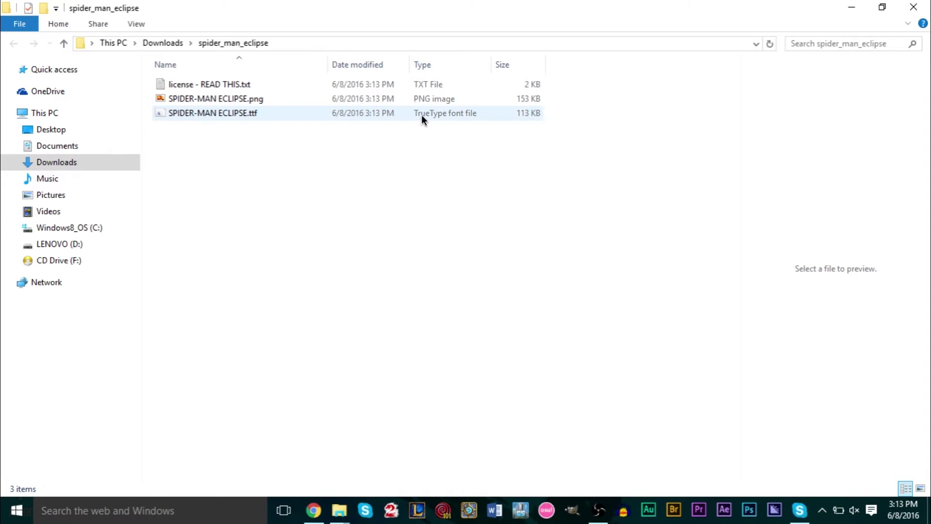
Preview SPIDER-MAN ECLIPSE.ttf in the font viewer, then install it into Windows
double_click(181, 108)
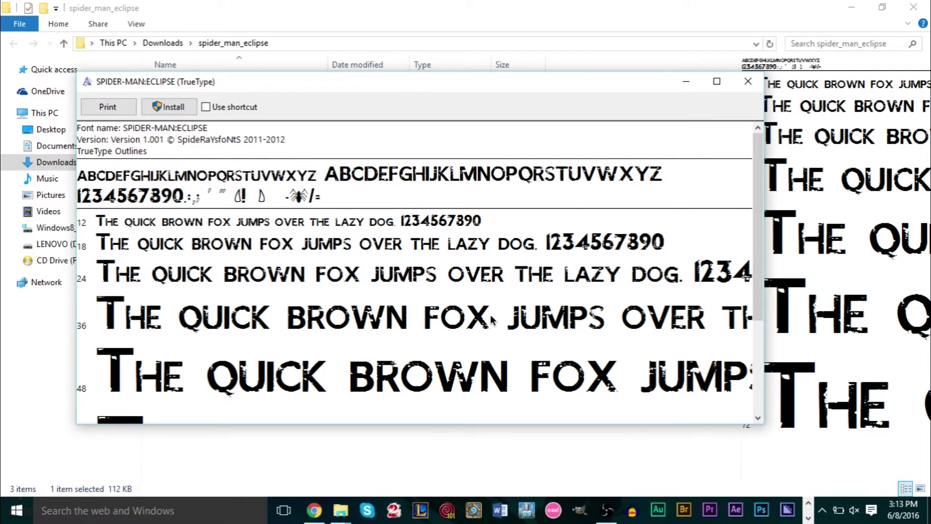
left_click_drag(756, 284, 714, 303)
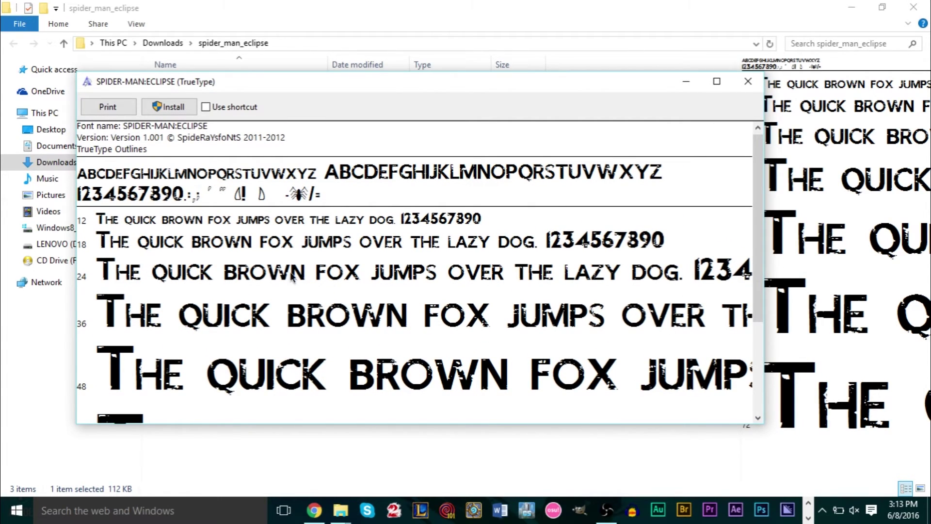
left_click(748, 81)
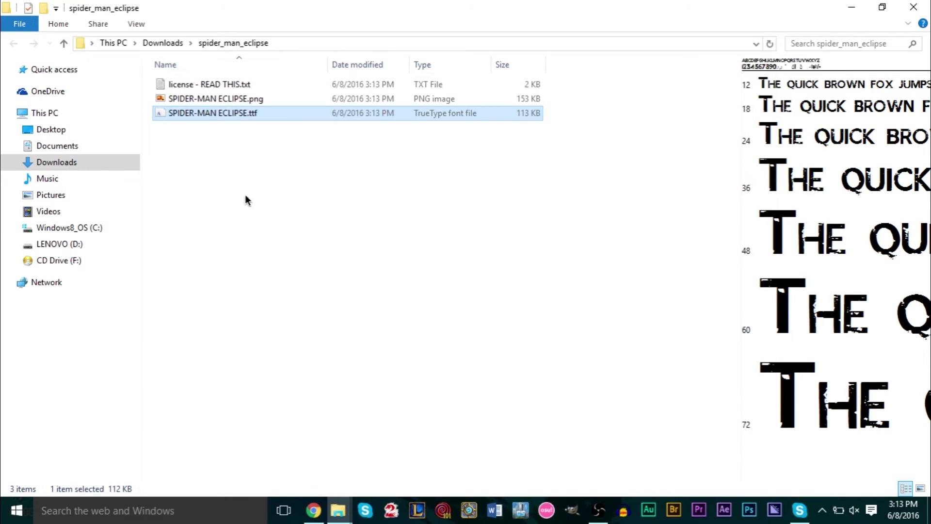
right_click(253, 114)
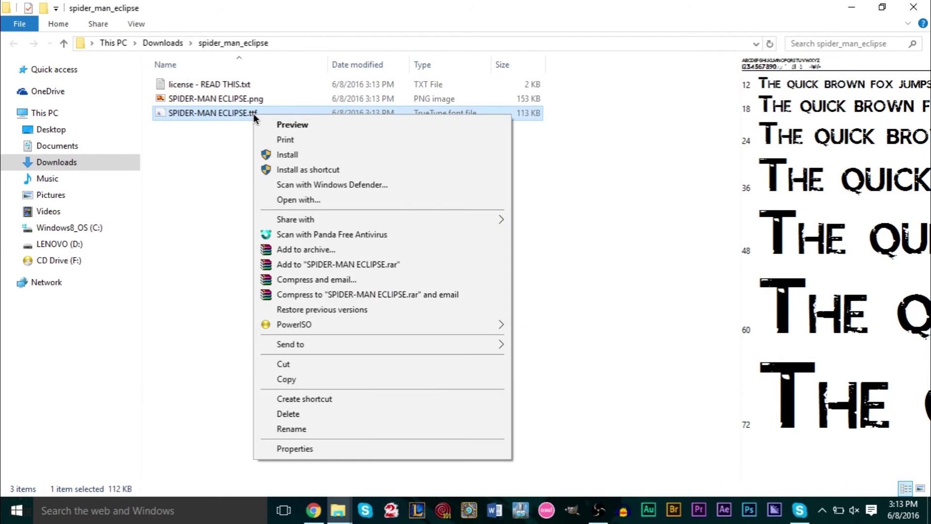
left_click(297, 160)
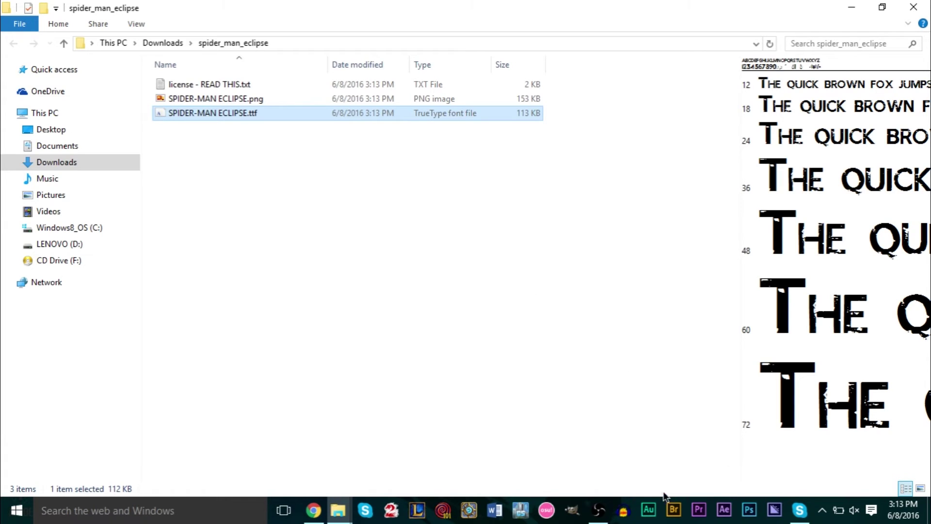
Launch GIMP 2.8 from the taskbar and wait until its empty main window loads
left_click(578, 513)
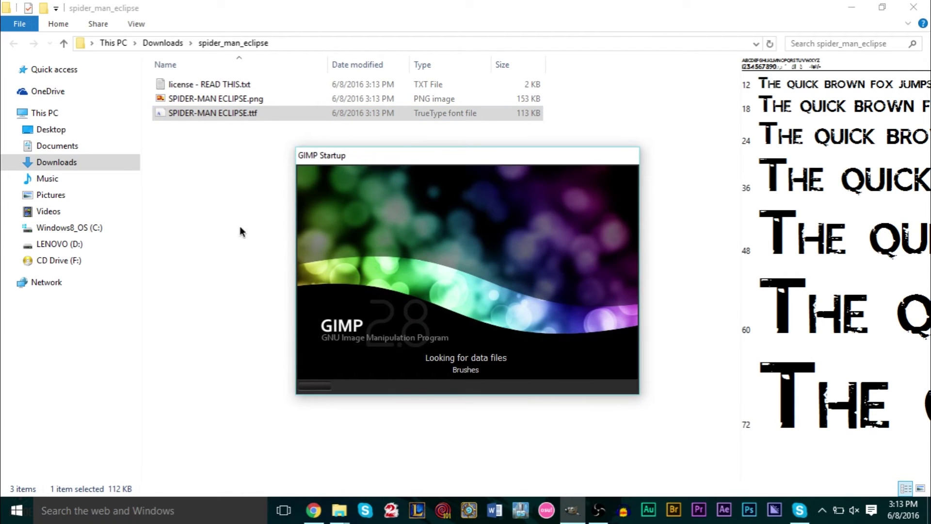
left_click(222, 216)
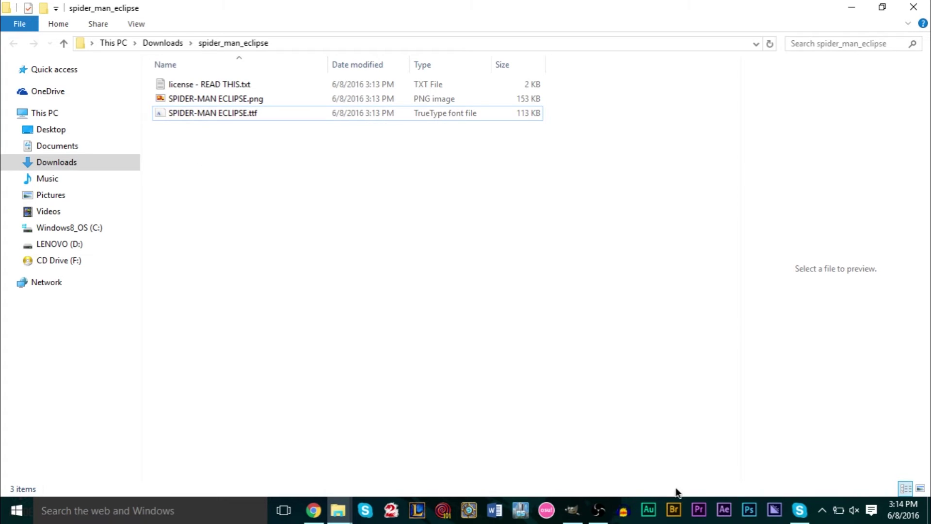
left_click(571, 513)
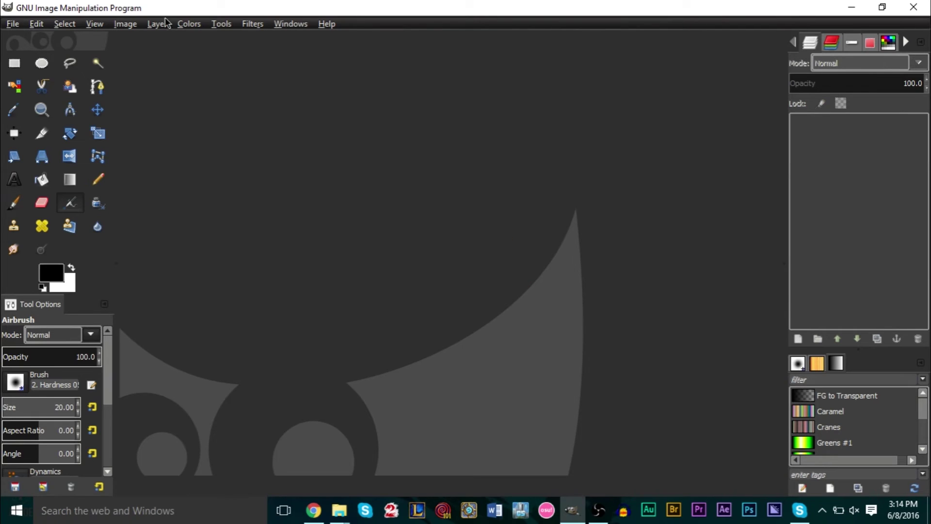
left_click(11, 24)
Create a new 640x400 image and add the text SADASDASDSADSAD with the Text tool
left_click(19, 42)
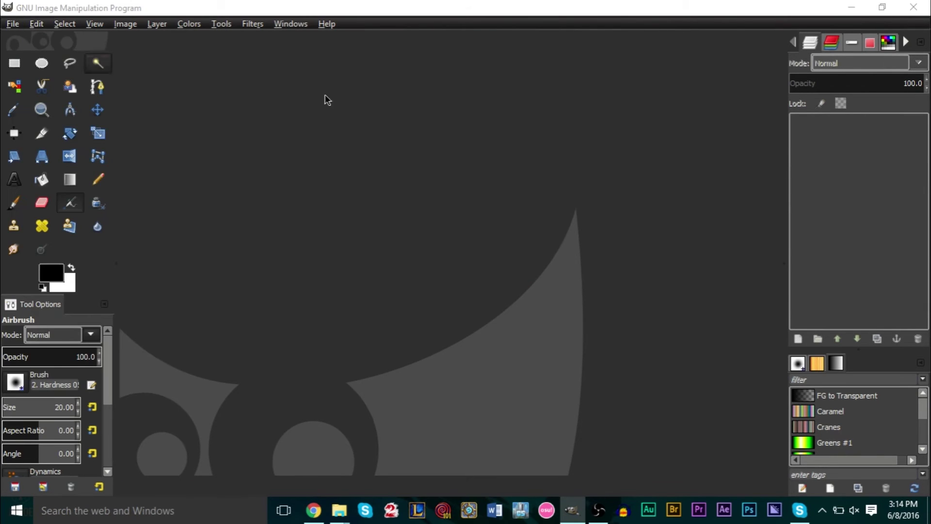
left_click(507, 285)
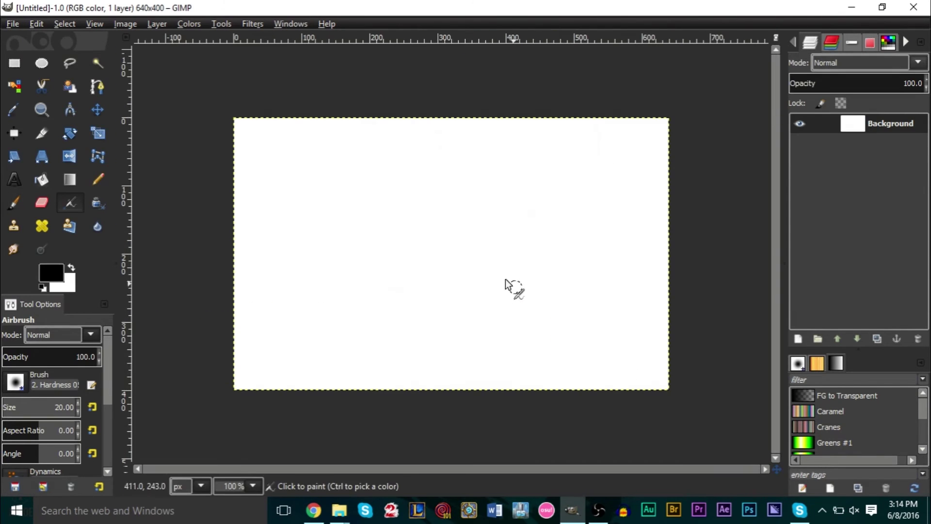
left_click(15, 179)
left_click(278, 286)
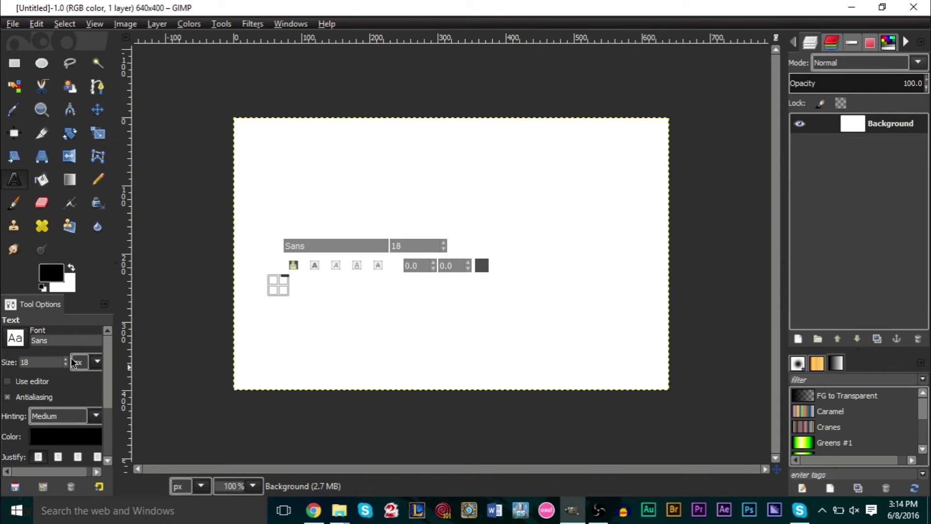
type("SADASDASDSADSAD")
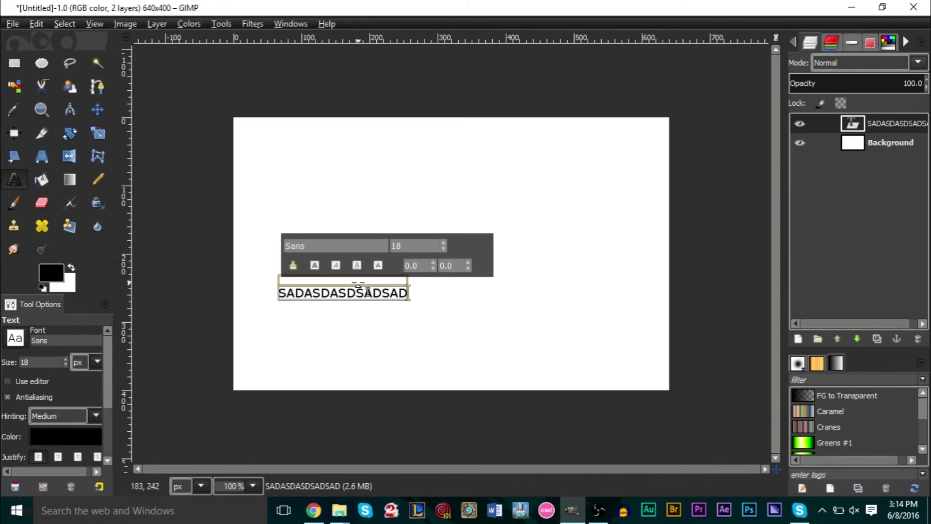
Set the text's font to SPIDER-MAN:ECLIPSE
key("ctrl+a")
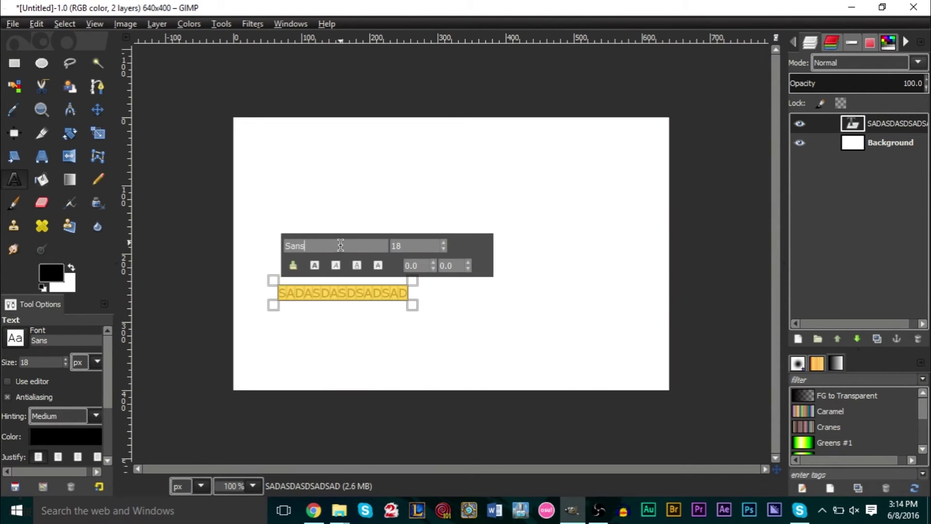
key("BackSpace")
key("BackSpace")
key("BackSpace")
key("BackSpace")
type("S")
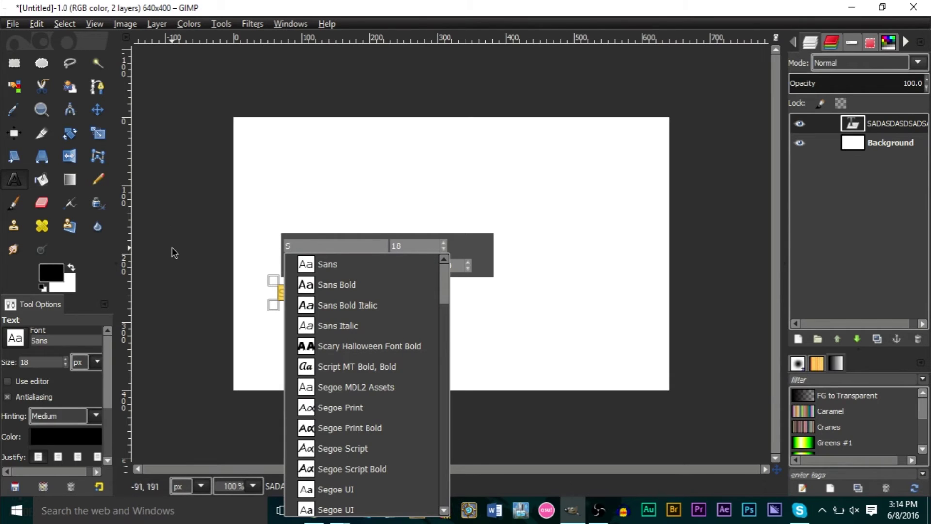
type("P")
key("Return")
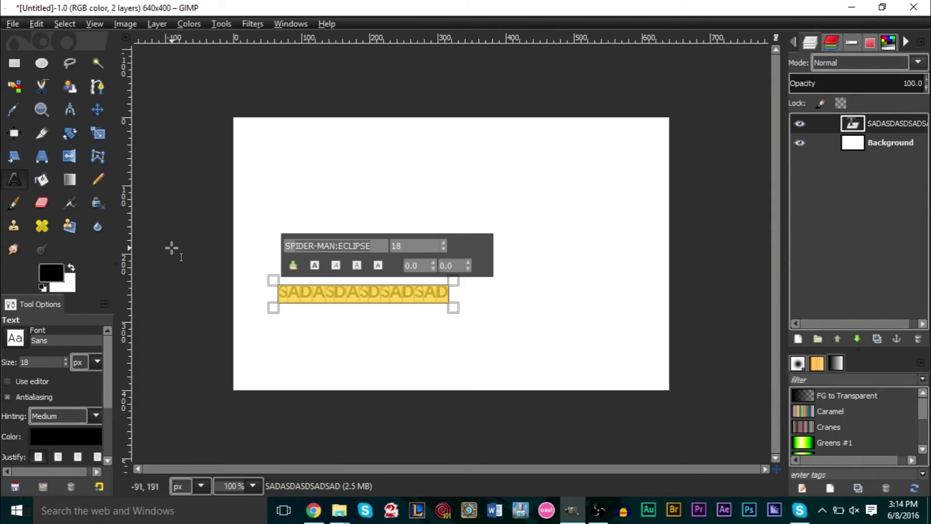
left_click(346, 294)
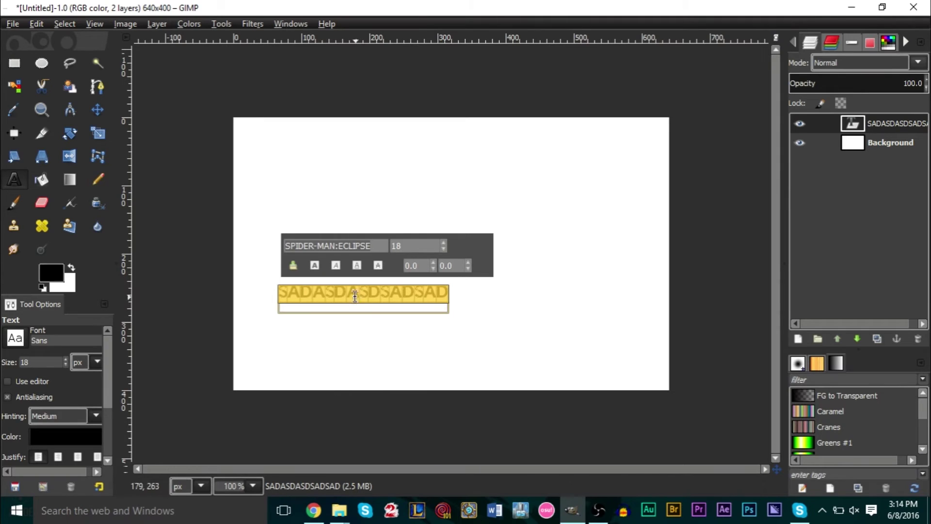
scroll(344, 299, "up", 3)
scroll(346, 299, "up", 2)
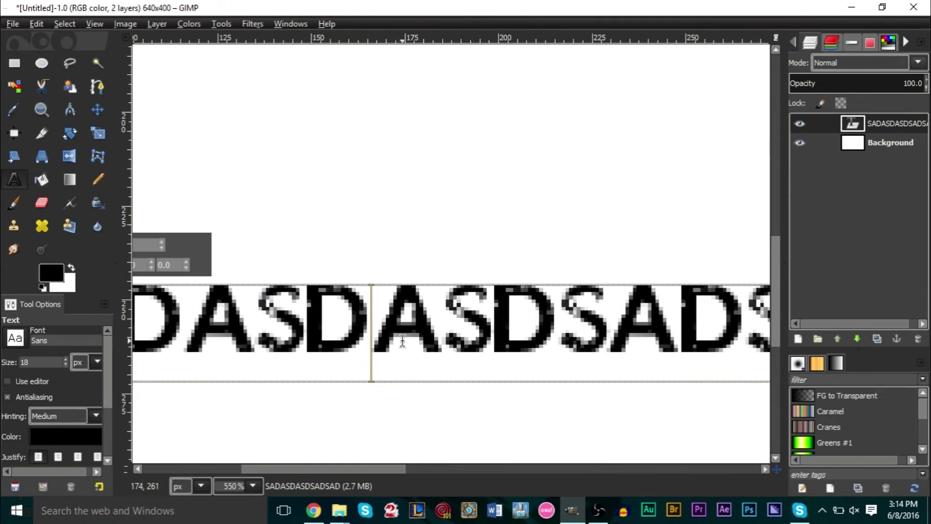
scroll(402, 340, "down", 4)
Enlarge the SADASDASDSADSAD text to font size 50
key("ctrl+a")
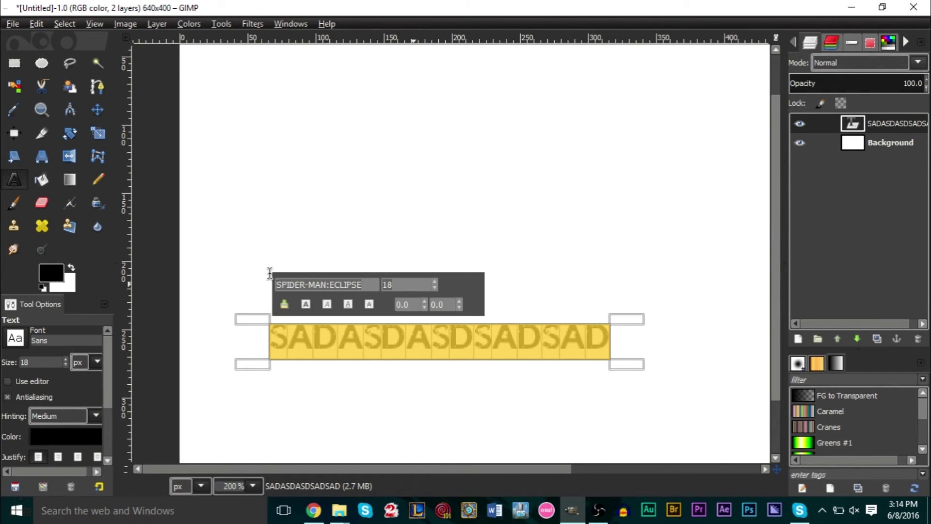
double_click(416, 284)
type("50")
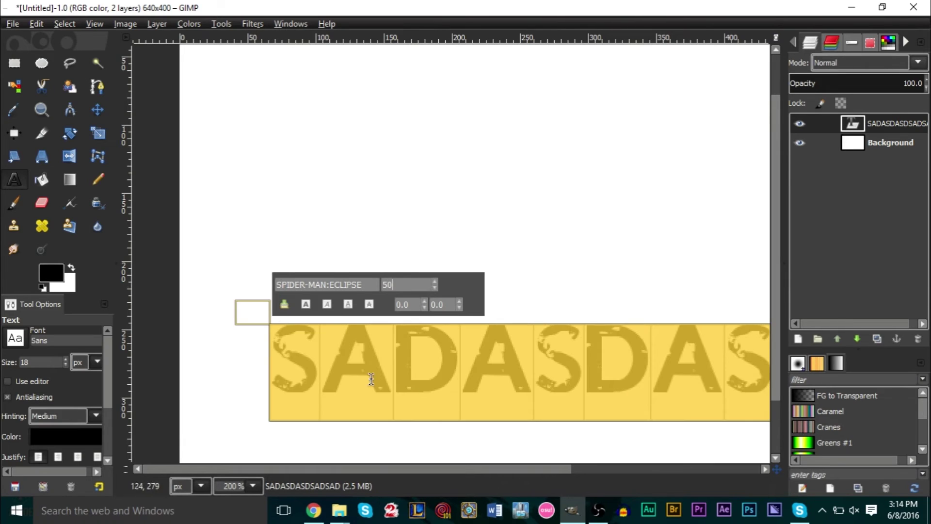
scroll(370, 381, "down", 2)
left_click(524, 312)
scroll(524, 312, "up", 2)
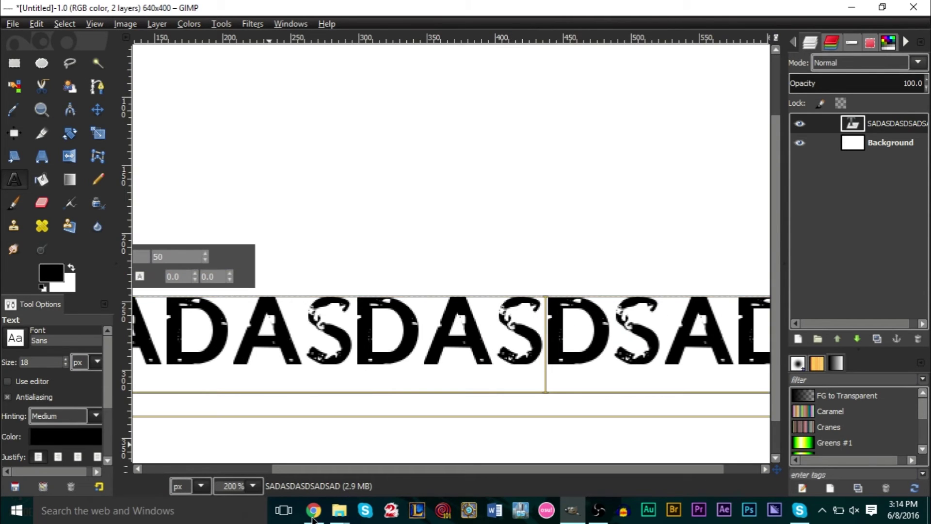
left_click(313, 510)
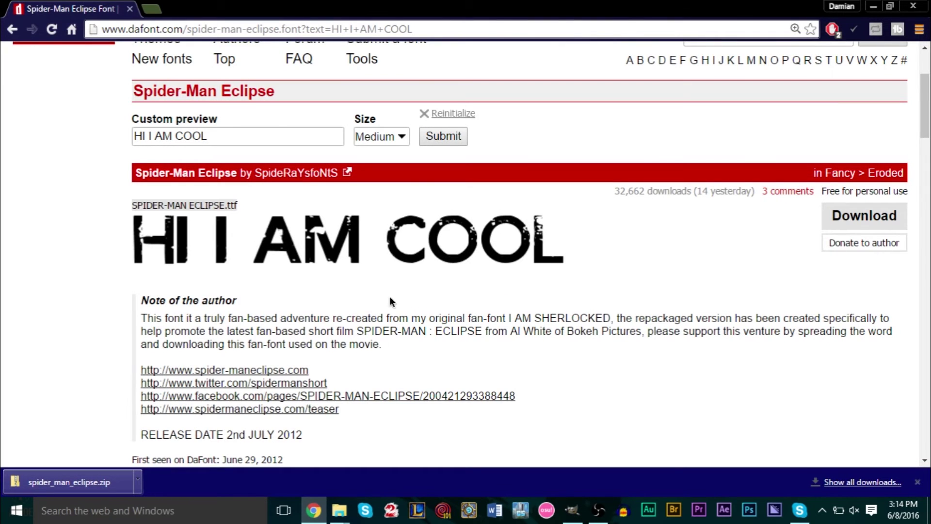
left_click(575, 510)
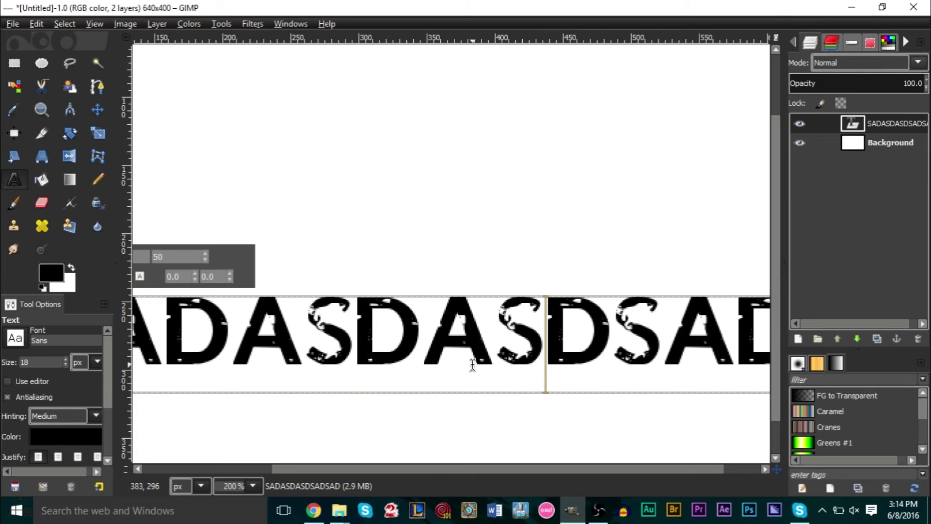
Zoom to 100% and drag the SADASDASDSADSAD text layer to the canvas top edge
scroll(473, 365, "down", 2)
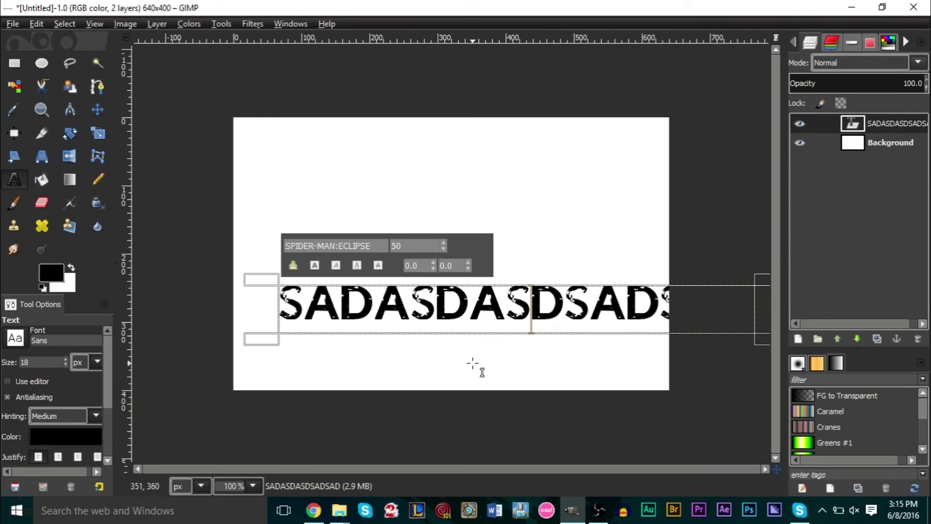
key("shift+m")
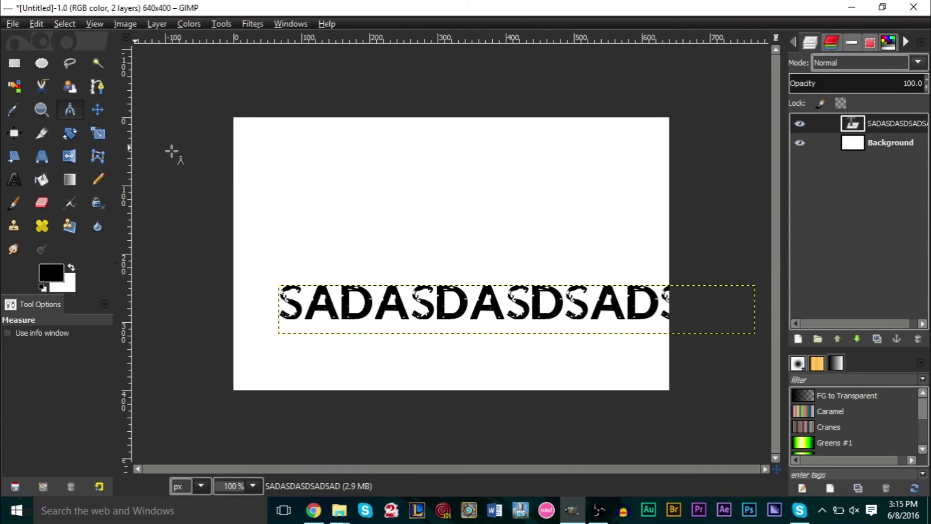
key("m")
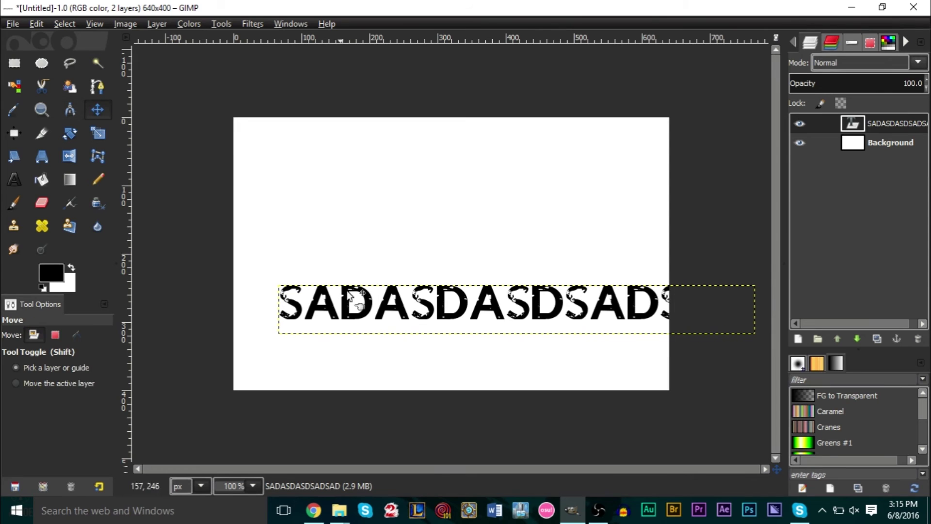
left_click_drag(382, 315, 343, 161)
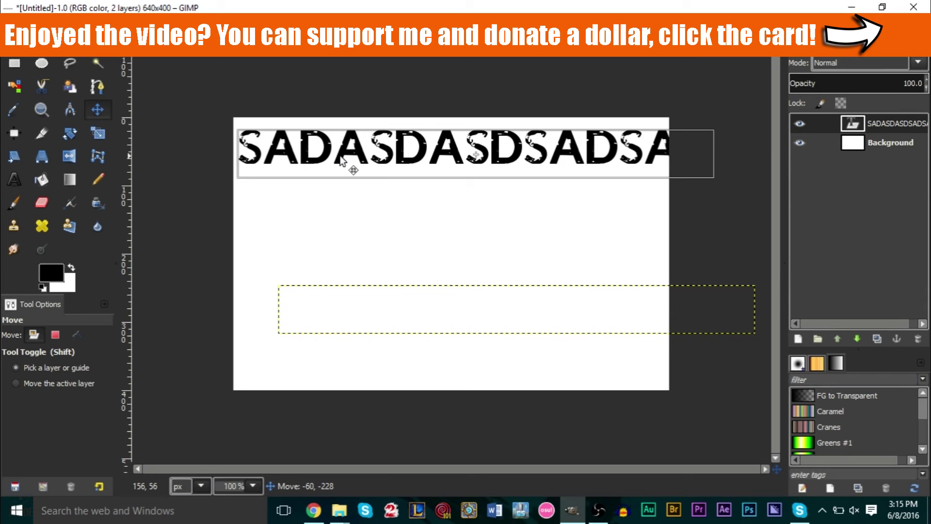
left_click_drag(341, 157, 344, 153)
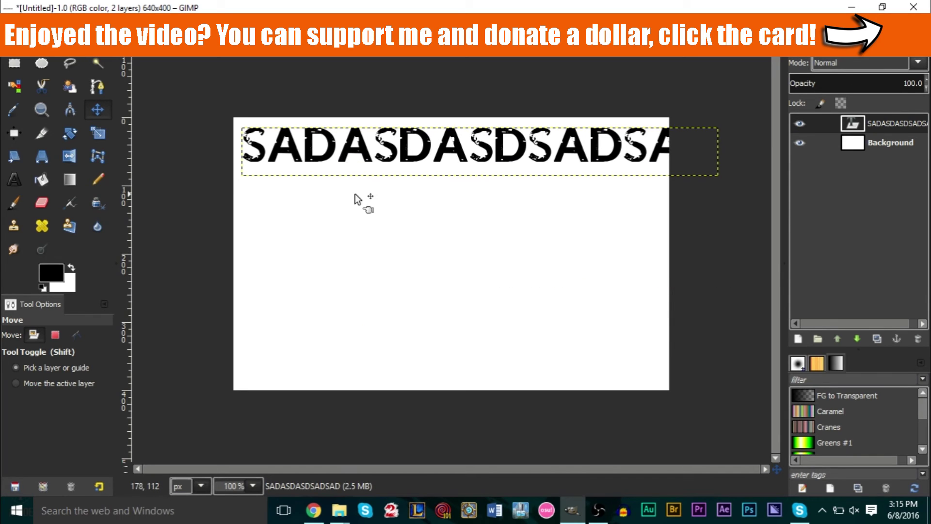